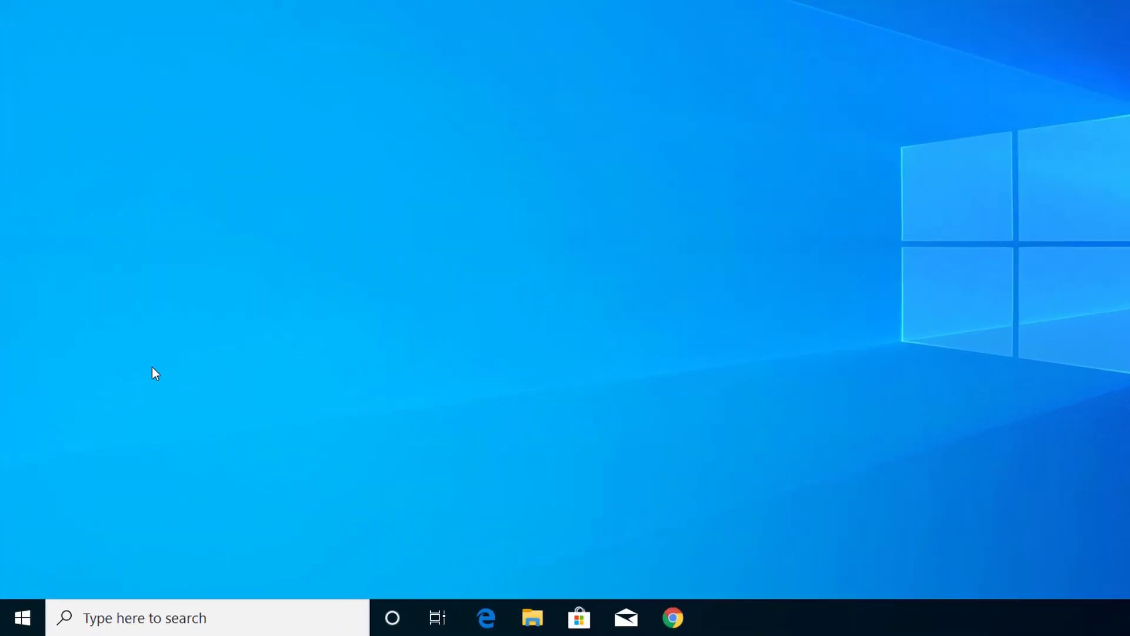
# Open the Run dialog and clear its previously remembered command.
pyautogui.press('super+r')
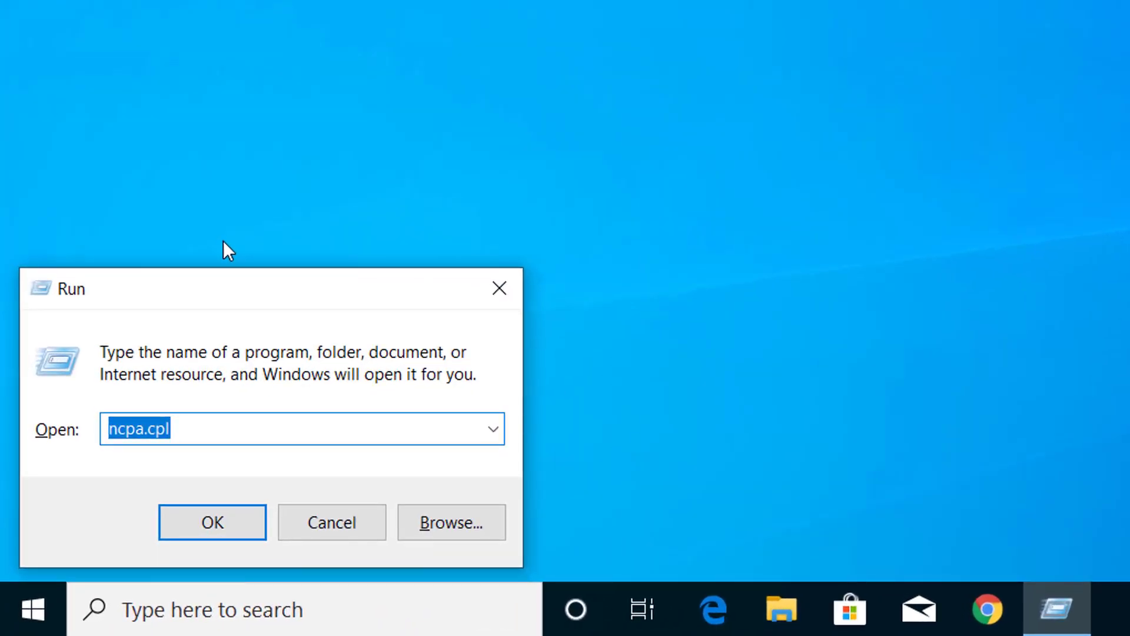
pyautogui.press('BackSpace')
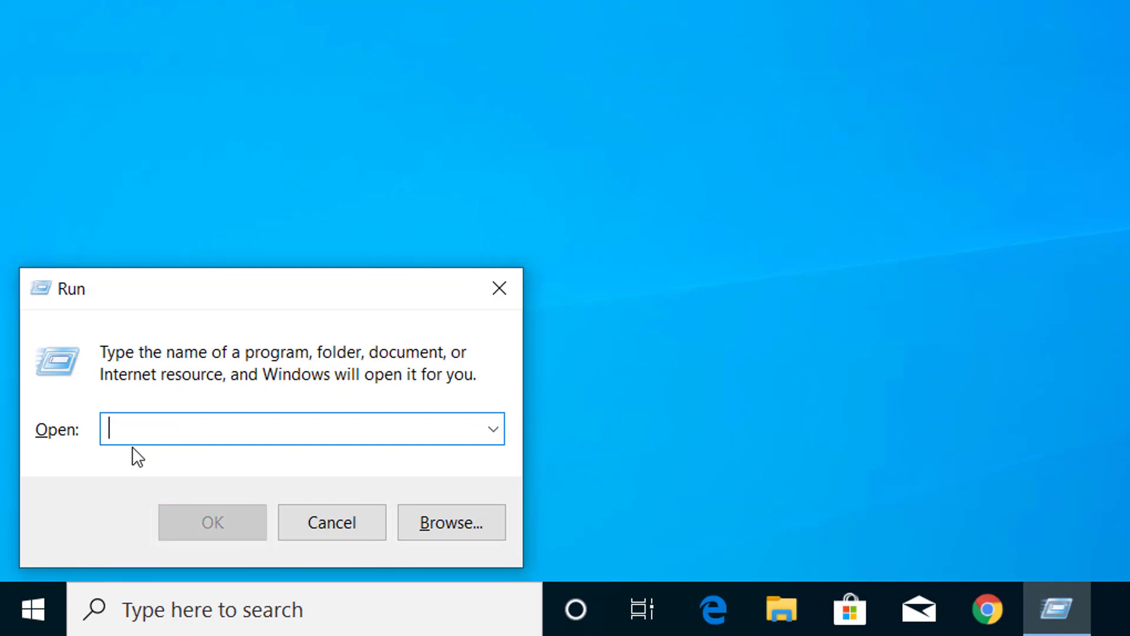
pyautogui.write('reg')
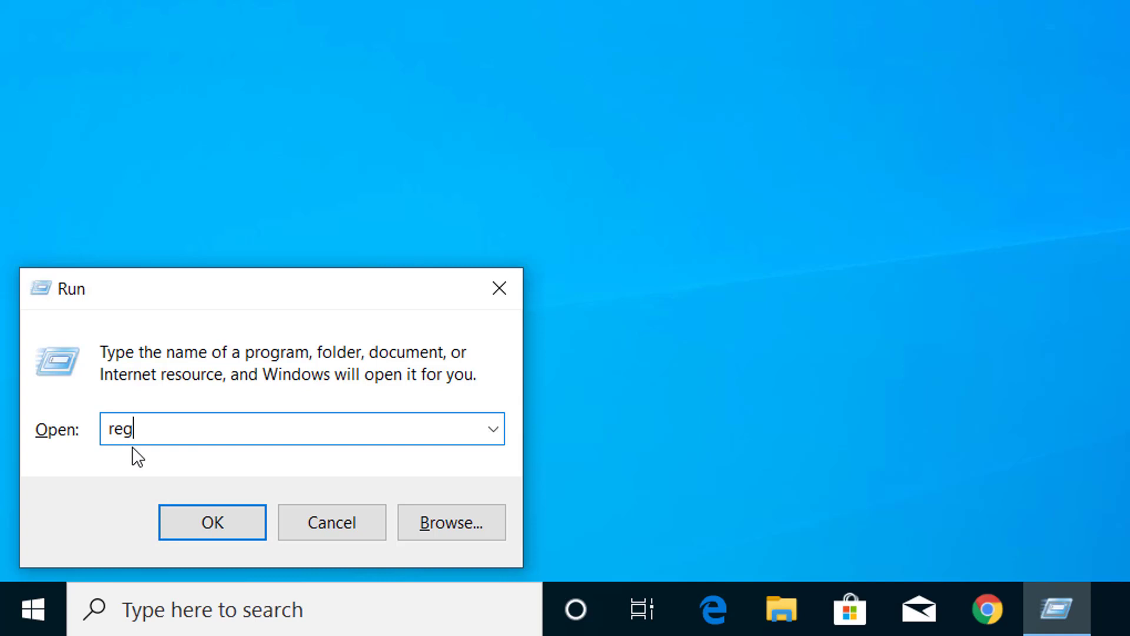
pyautogui.write('edit')
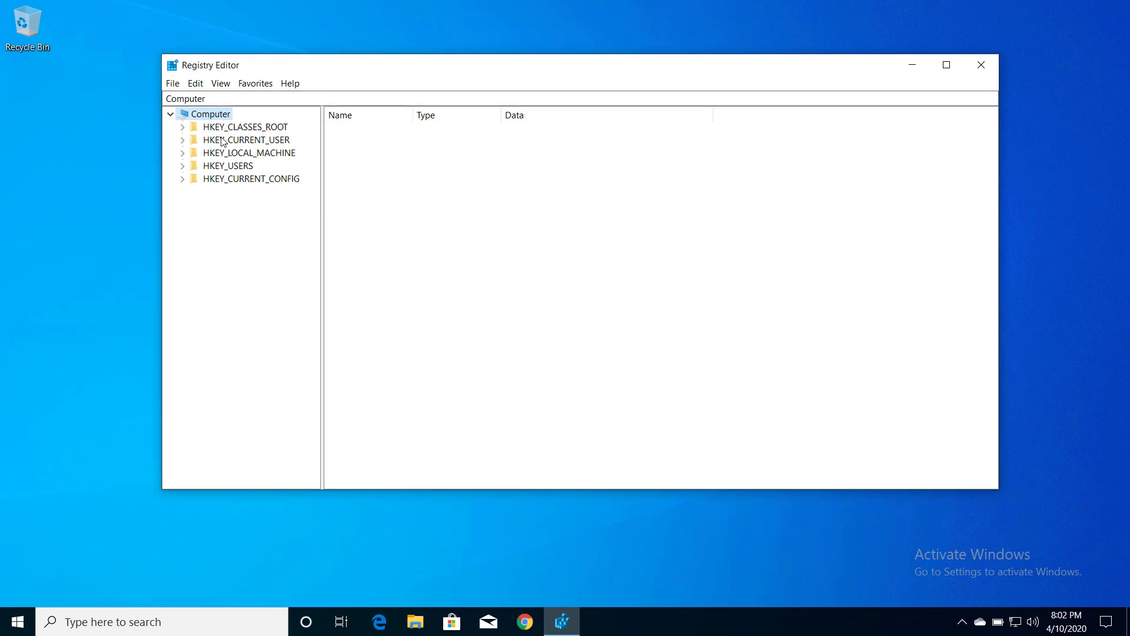
# Expand HKEY_LOCAL_MACHINE > SYSTEM > CurrentControlSet > Services, widening the tree pane.
pyautogui.click(218, 153)
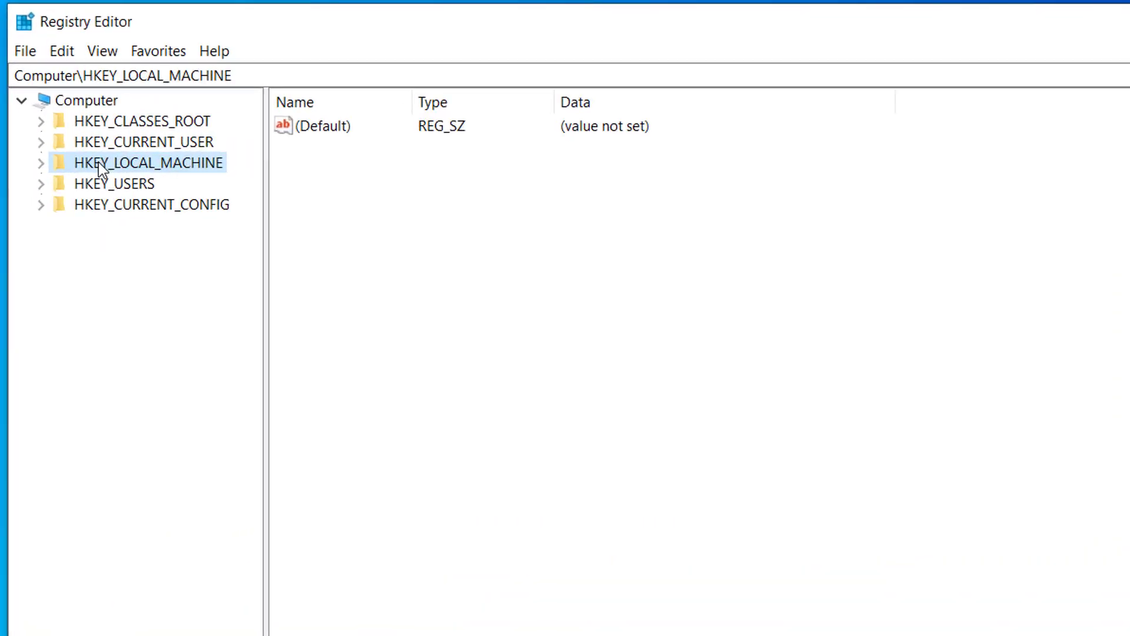
pyautogui.click(39, 163)
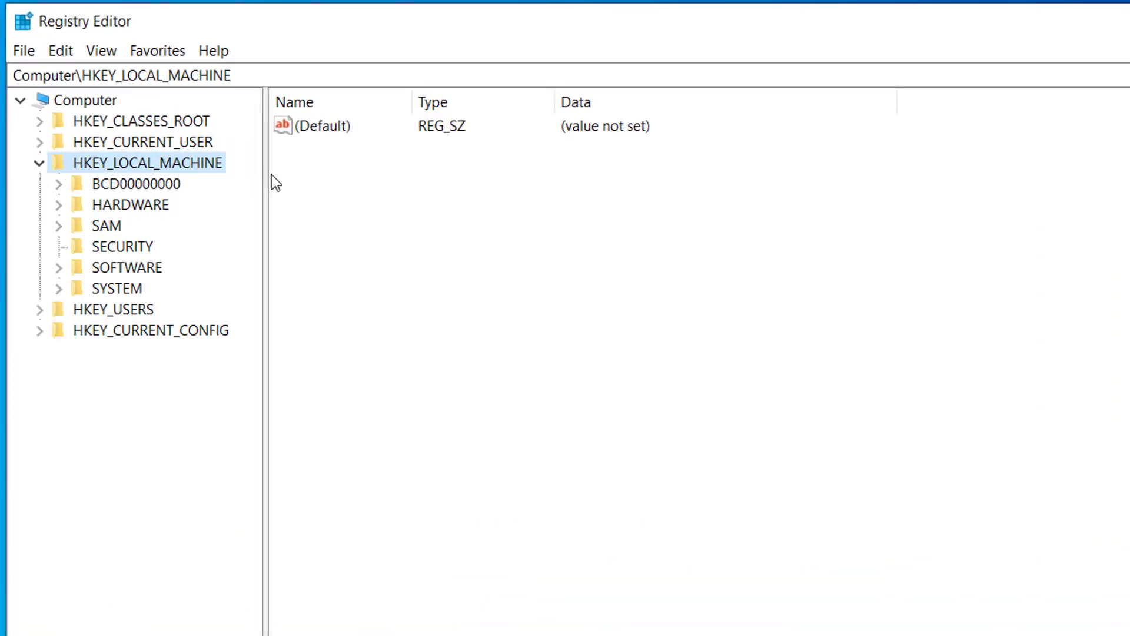
pyautogui.moveTo(265, 173); pyautogui.dragTo(378, 176)
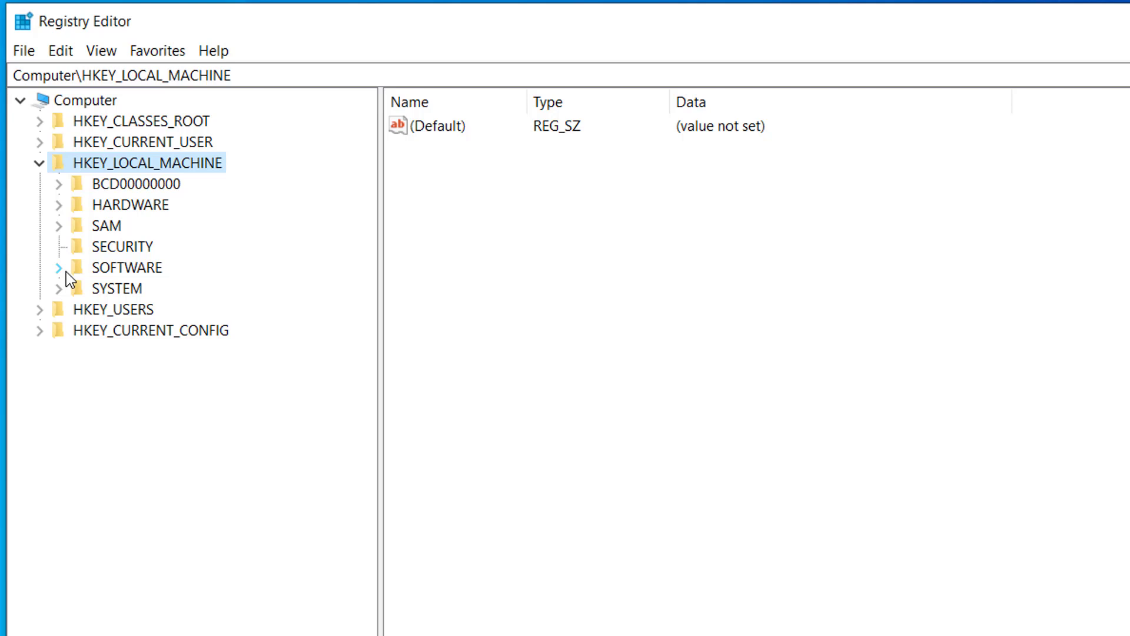
pyautogui.click(59, 290)
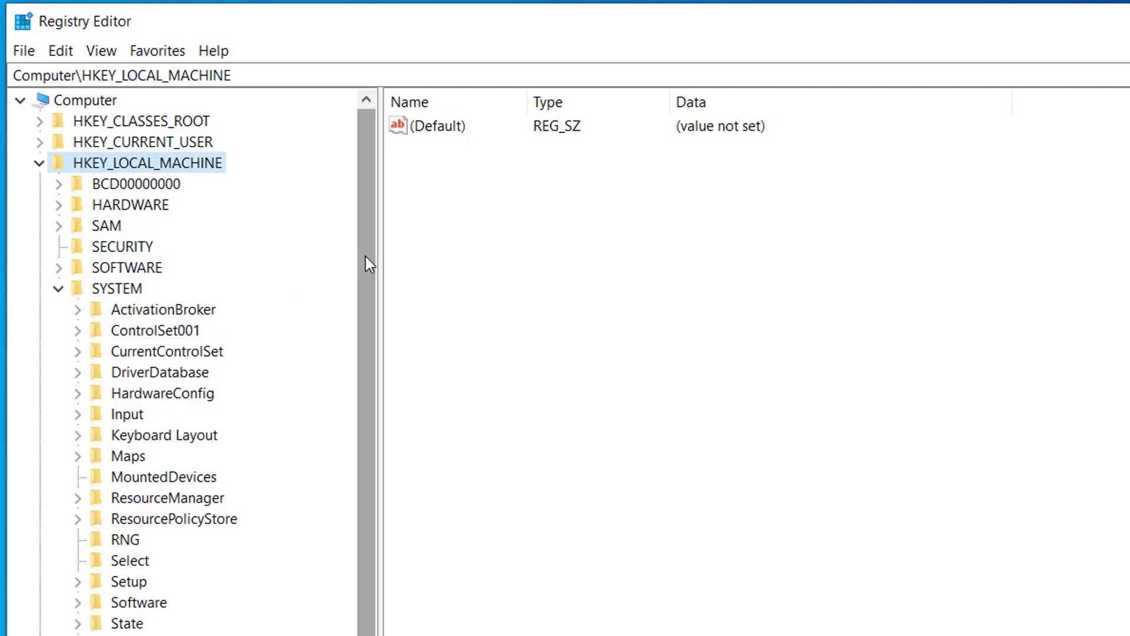
pyautogui.moveTo(366, 257)
pyautogui.mouseDown()
pyautogui.moveTo(356, 279)
pyautogui.moveTo(356, 247)
pyautogui.mouseUp()
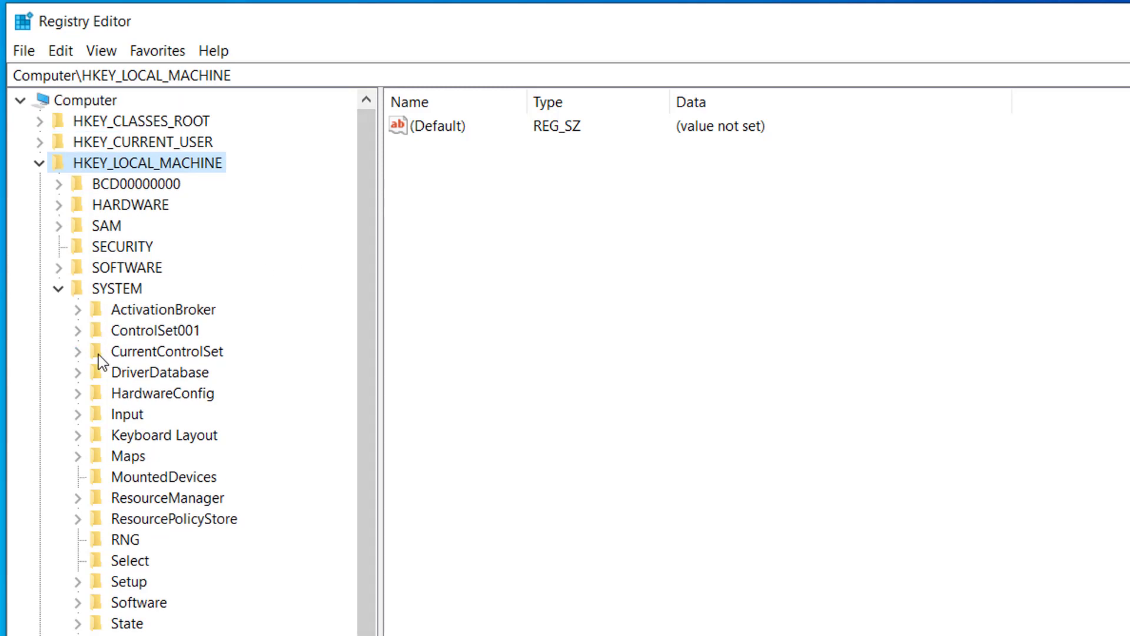
pyautogui.click(77, 352)
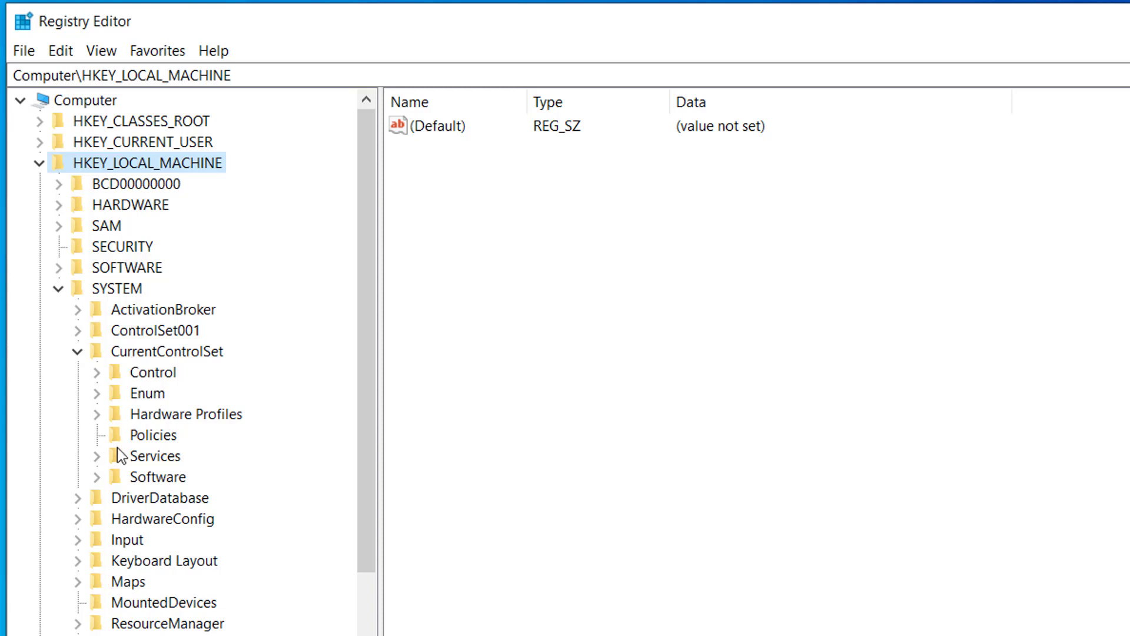
pyautogui.click(96, 456)
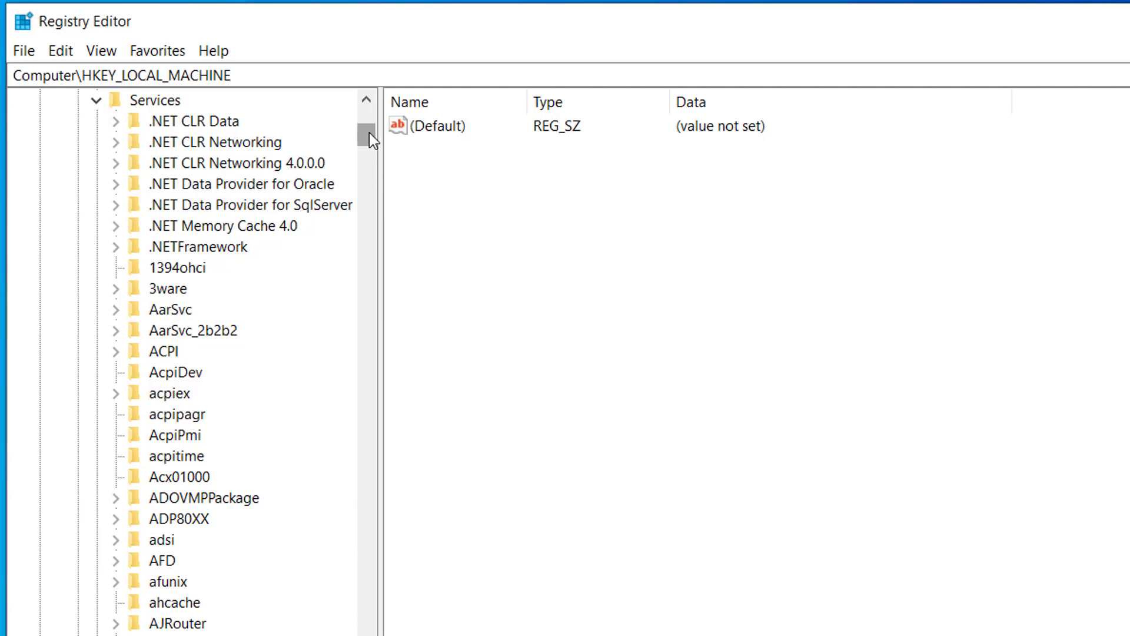
pyautogui.moveTo(369, 133); pyautogui.dragTo(370, 494)
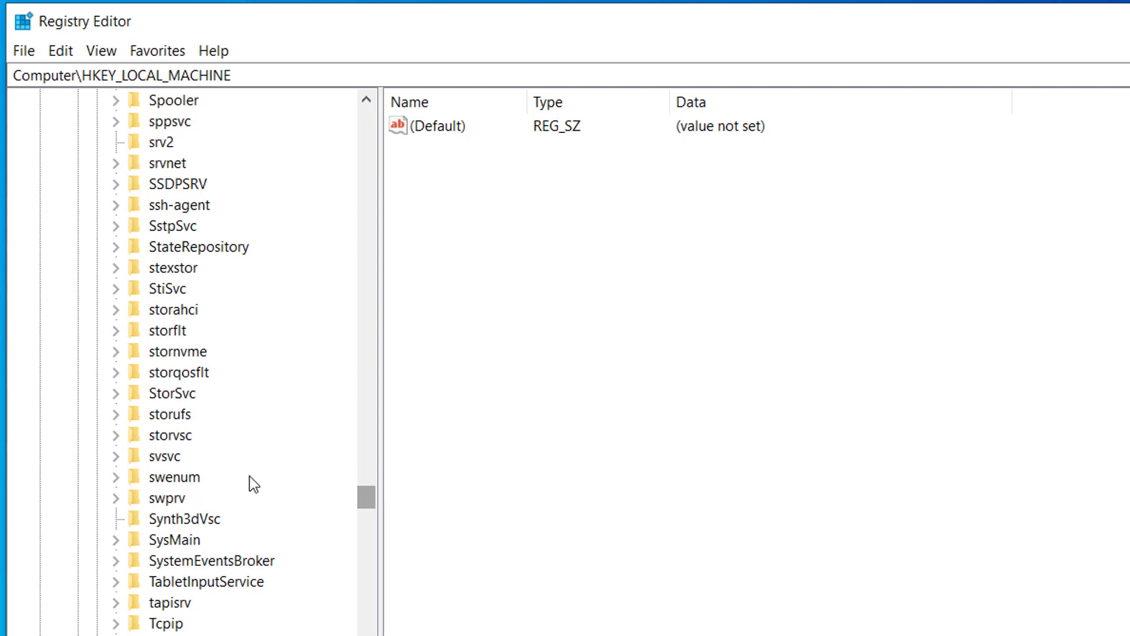
# Select the svsvc key to list its values, including Start = 3.
pyautogui.click(163, 461)
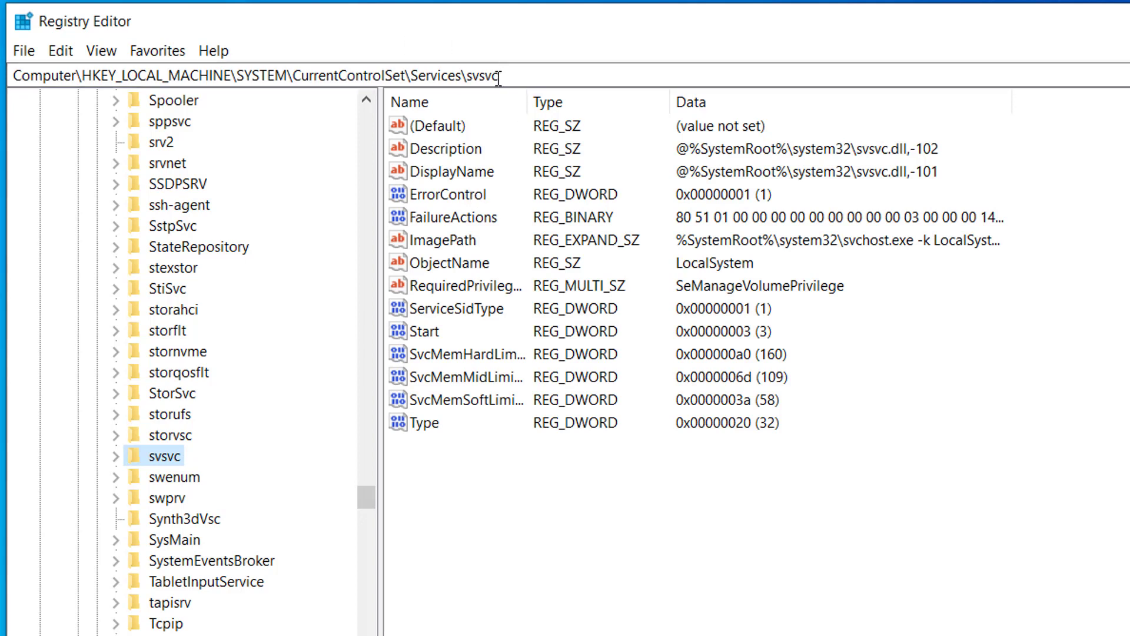
pyautogui.moveTo(509, 75); pyautogui.dragTo(6, 75)
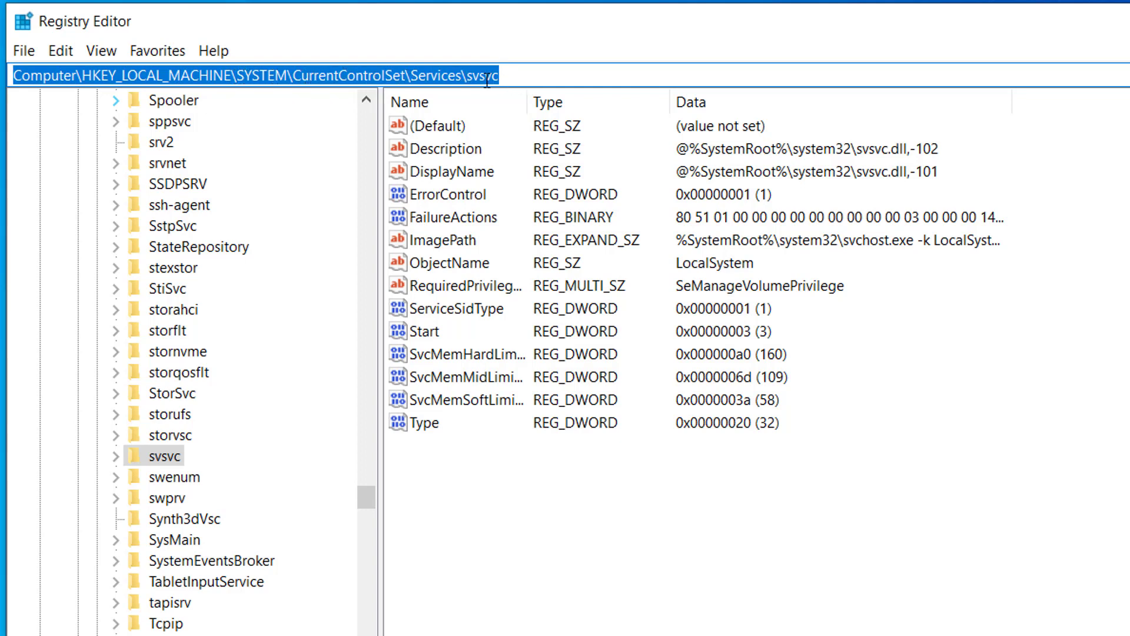
pyautogui.click(505, 78)
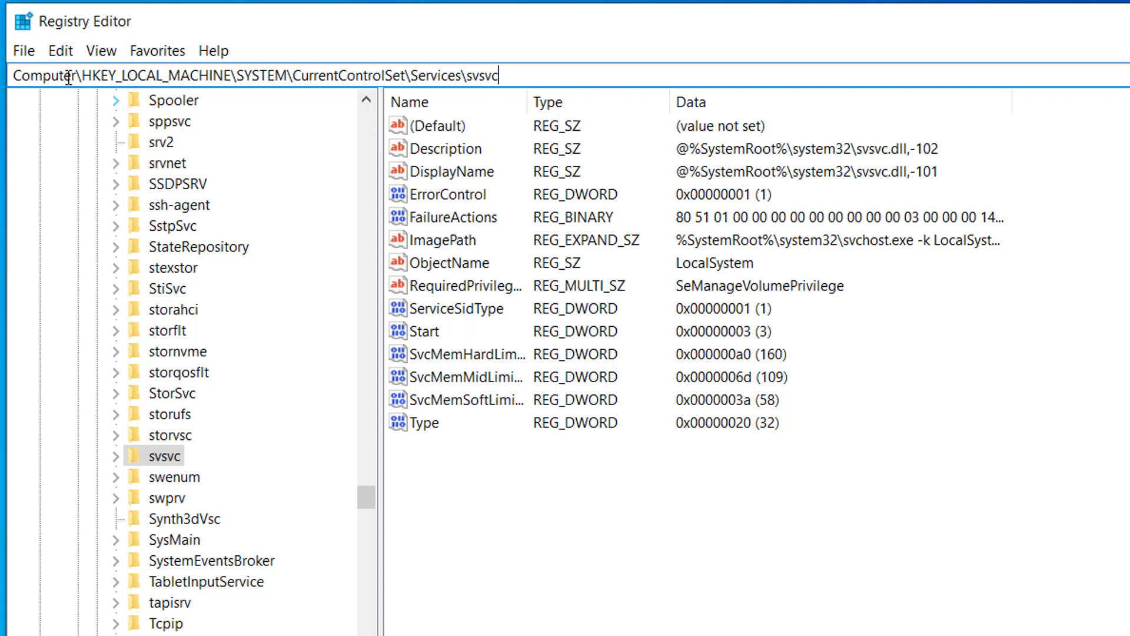
pyautogui.click(452, 510)
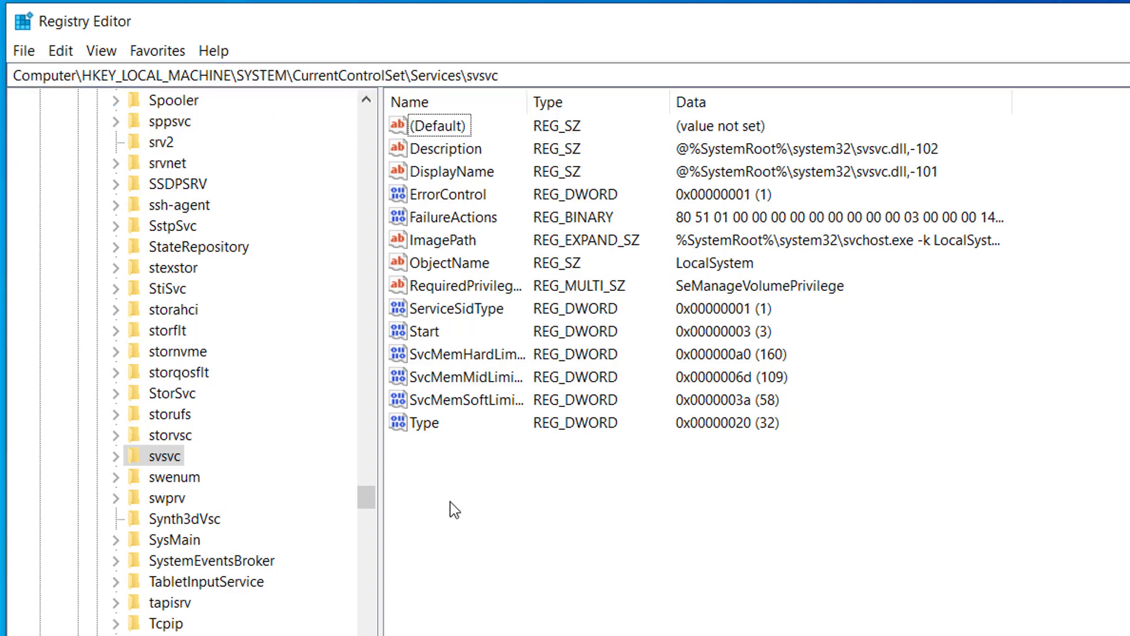
pyautogui.click(419, 332)
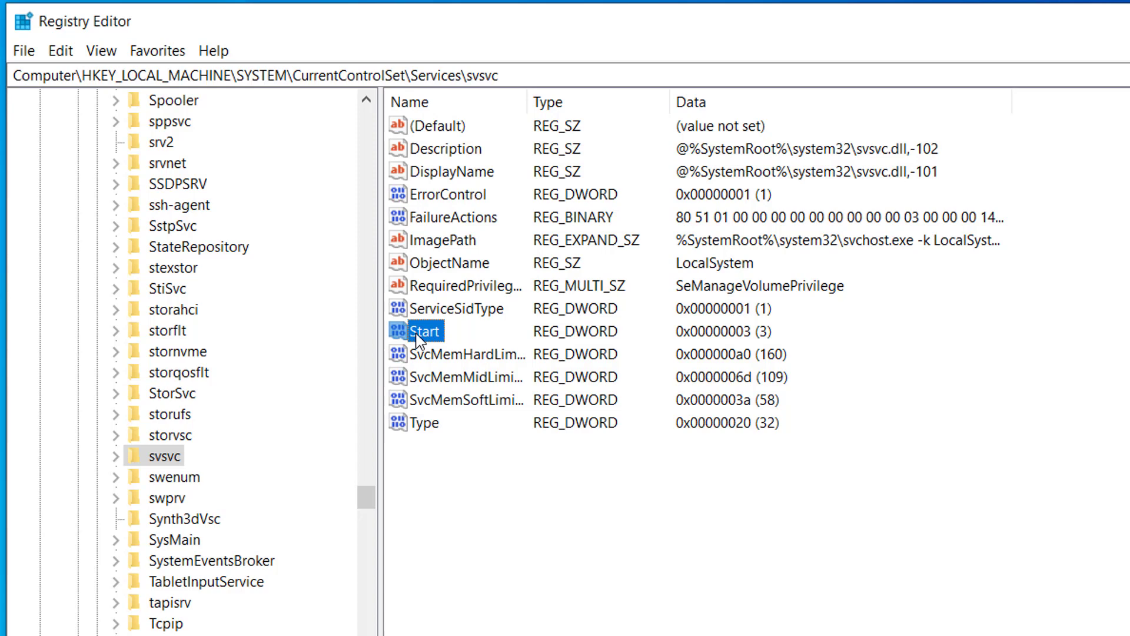
# Change the svsvc Start value data from 3 to 4 and confirm.
pyautogui.rightClick(418, 340)
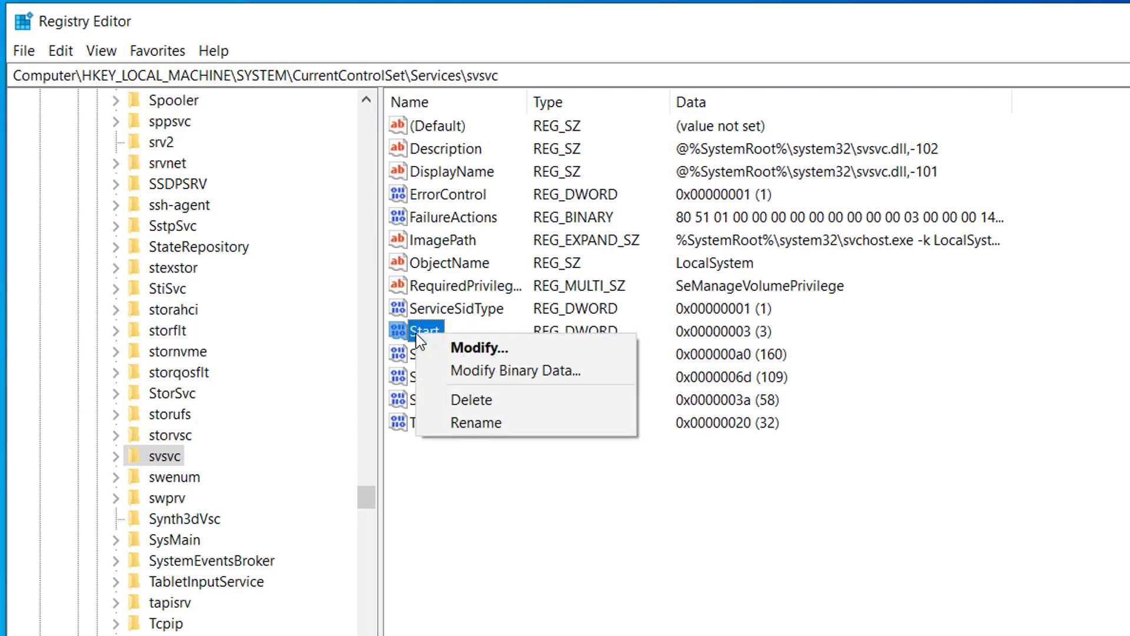
pyautogui.click(465, 355)
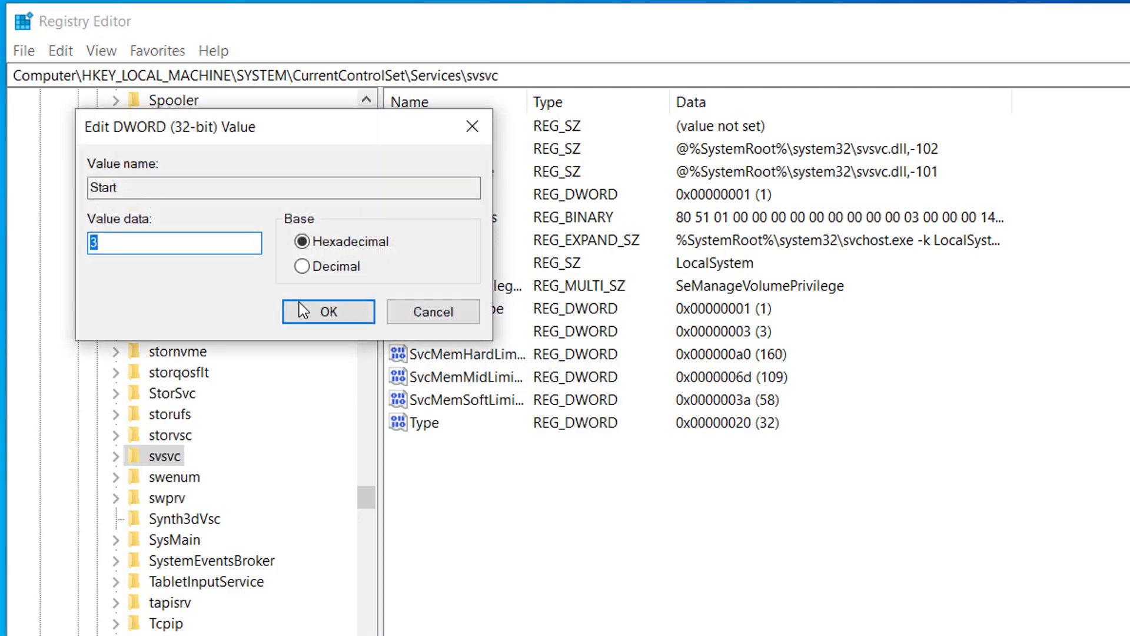
pyautogui.click(126, 239)
pyautogui.press('BackSpace')
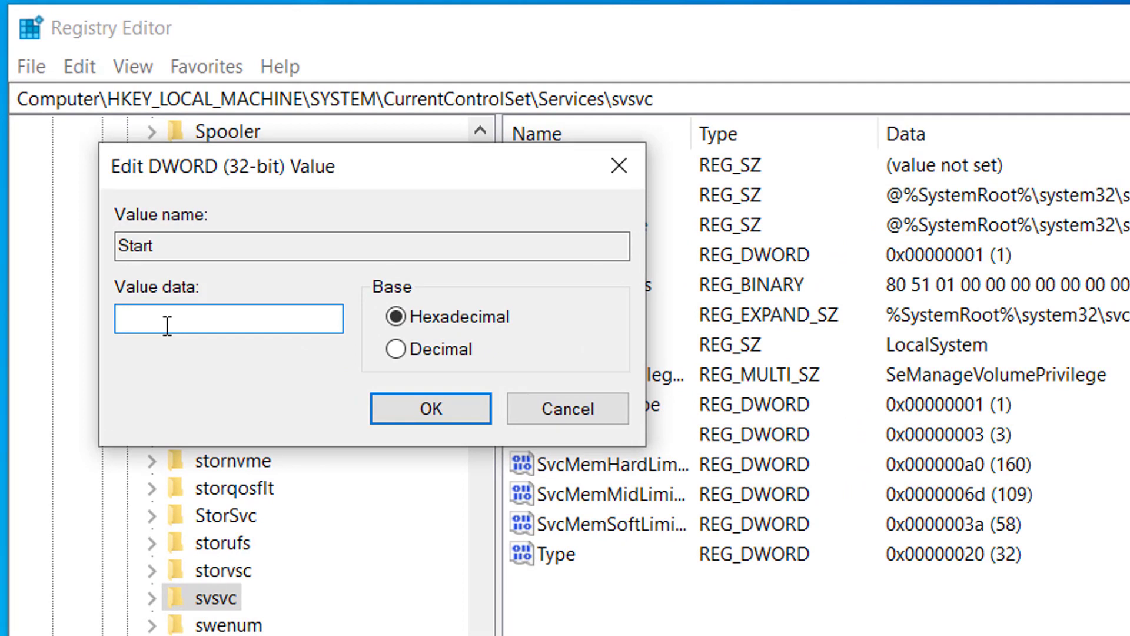
pyautogui.write('4')
pyautogui.click(437, 411)
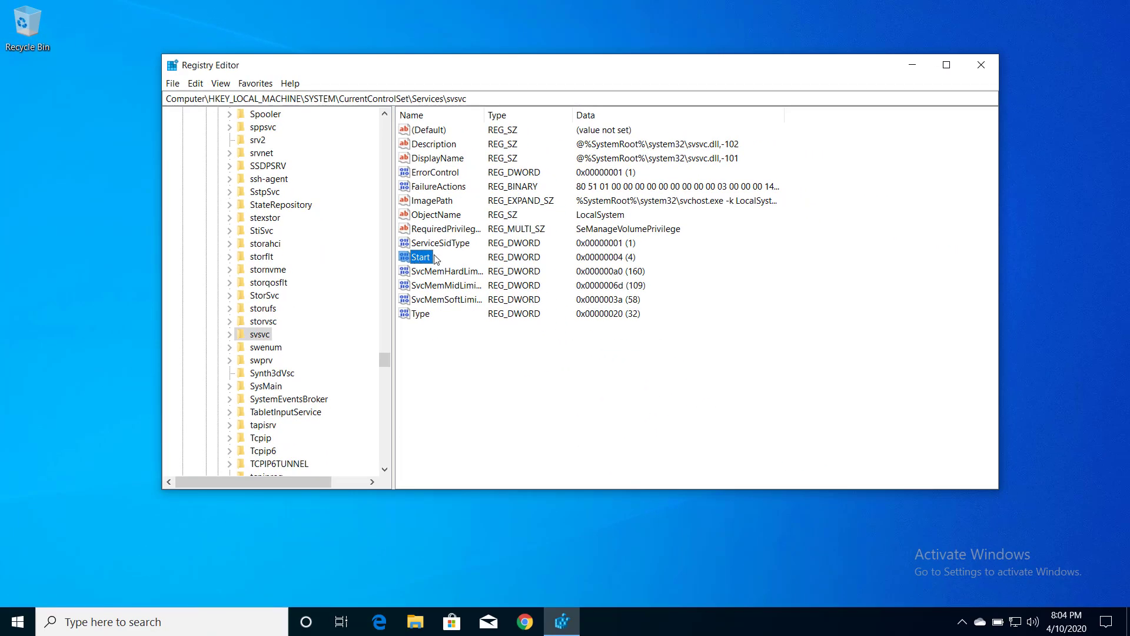
# Close Registry Editor and restart Windows from the Start menu's power options.
pyautogui.click(981, 66)
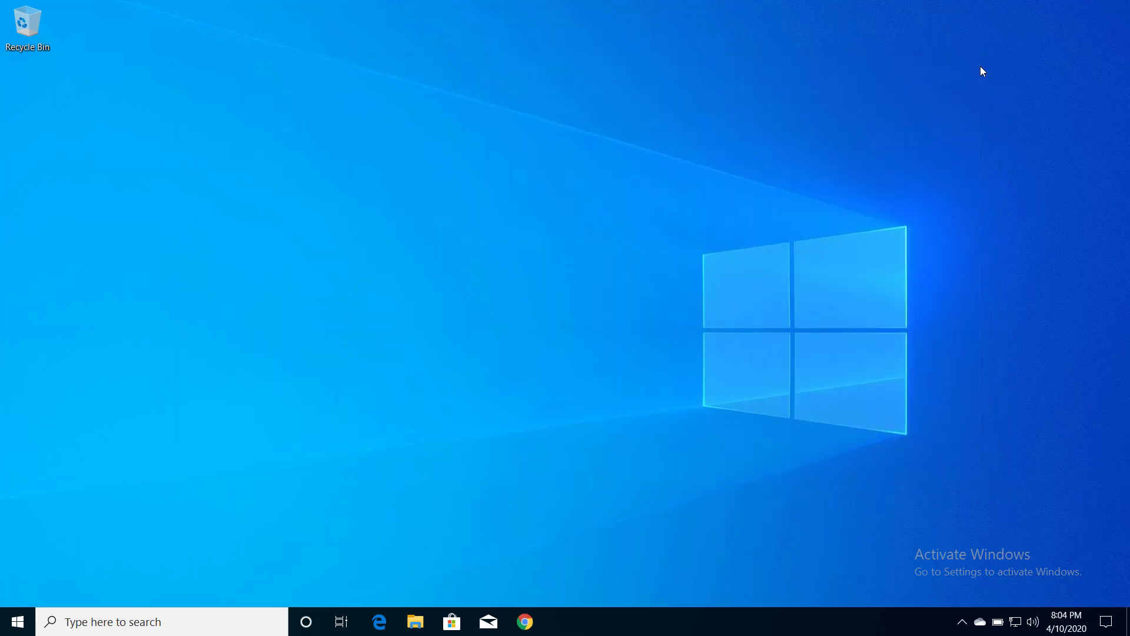
pyautogui.click(18, 620)
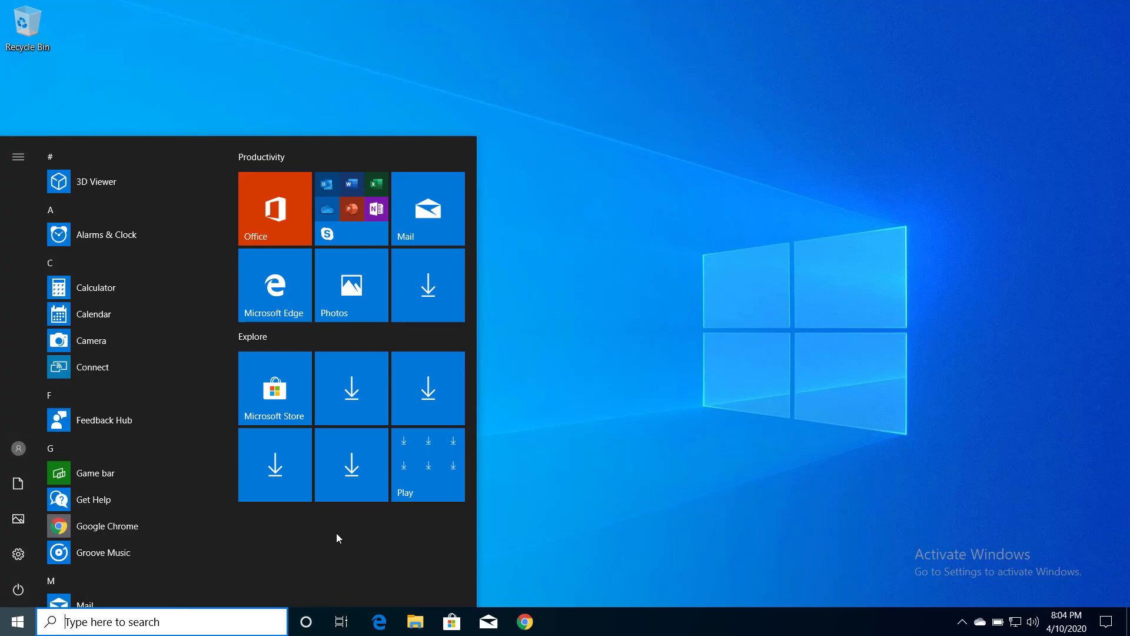
pyautogui.click(17, 591)
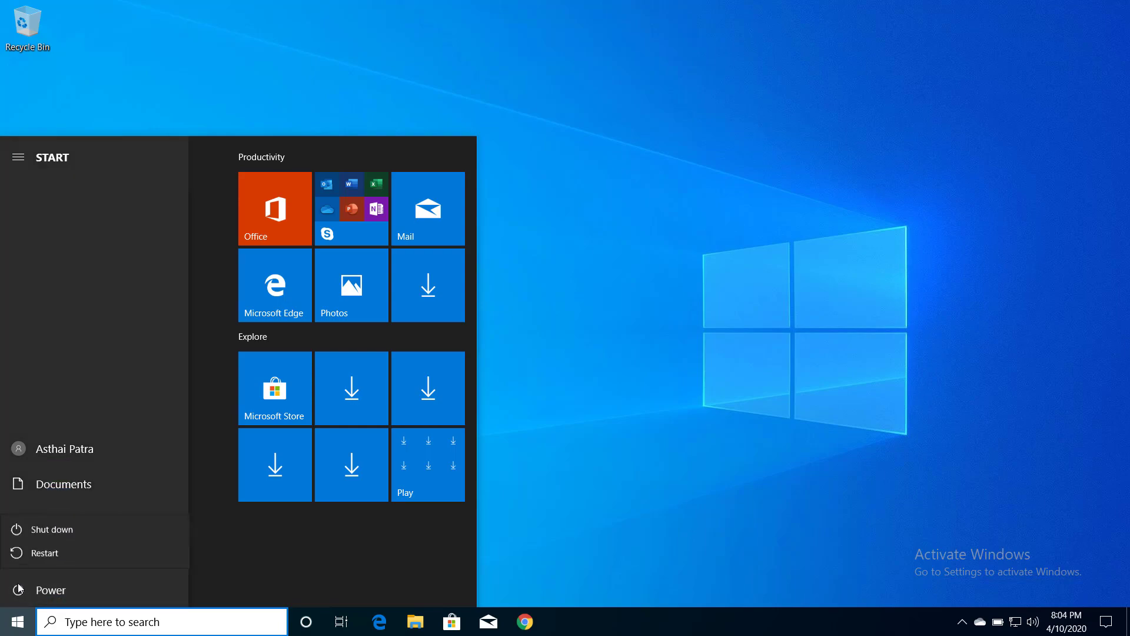
pyautogui.click(45, 553)
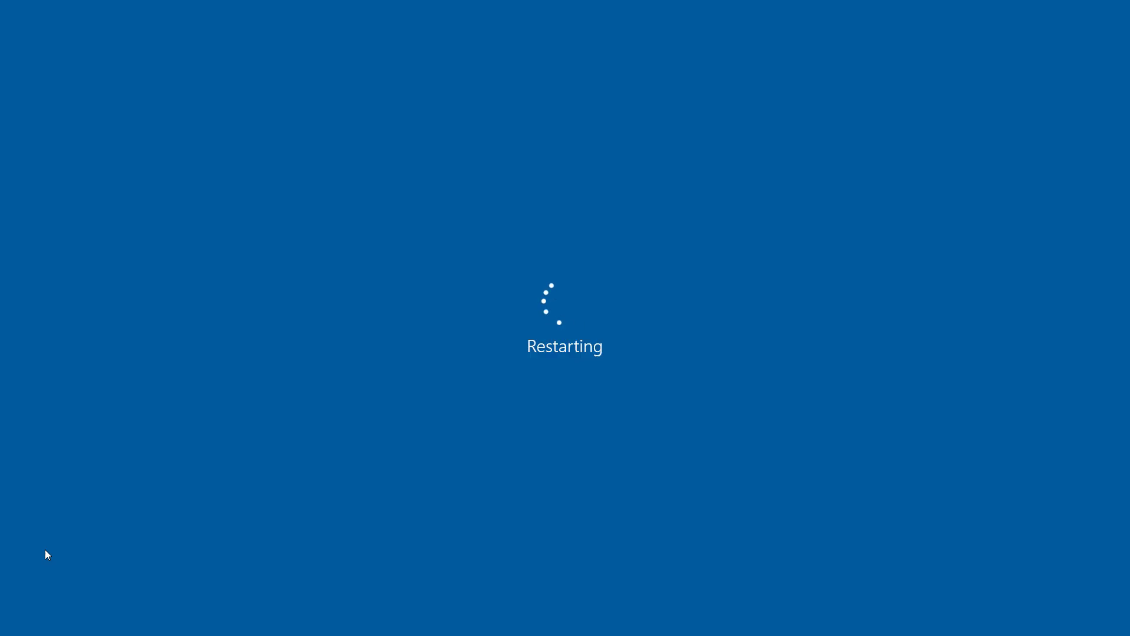